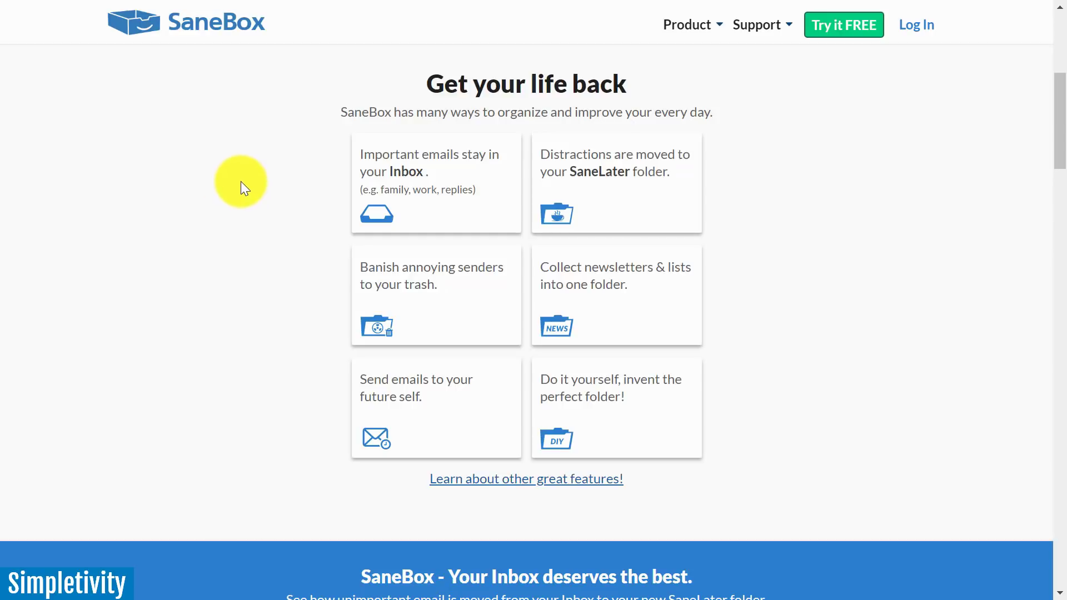
Scroll through the SaneBox homepage's sign-up options and feature cards.
left_click_drag(1061, 159, 1064, 89)
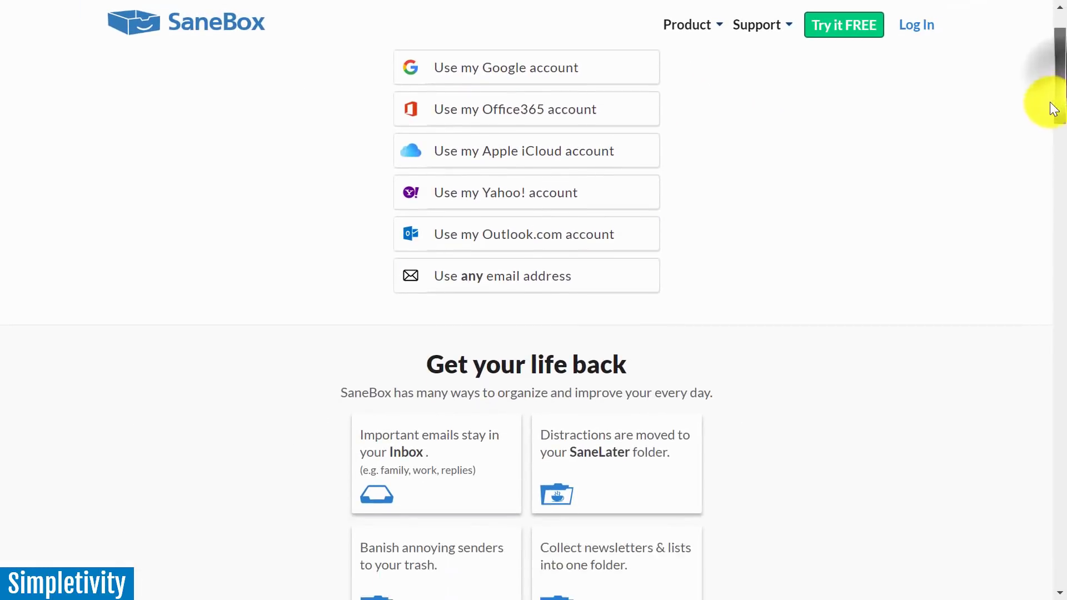
scroll(1047, 126, "down", 5)
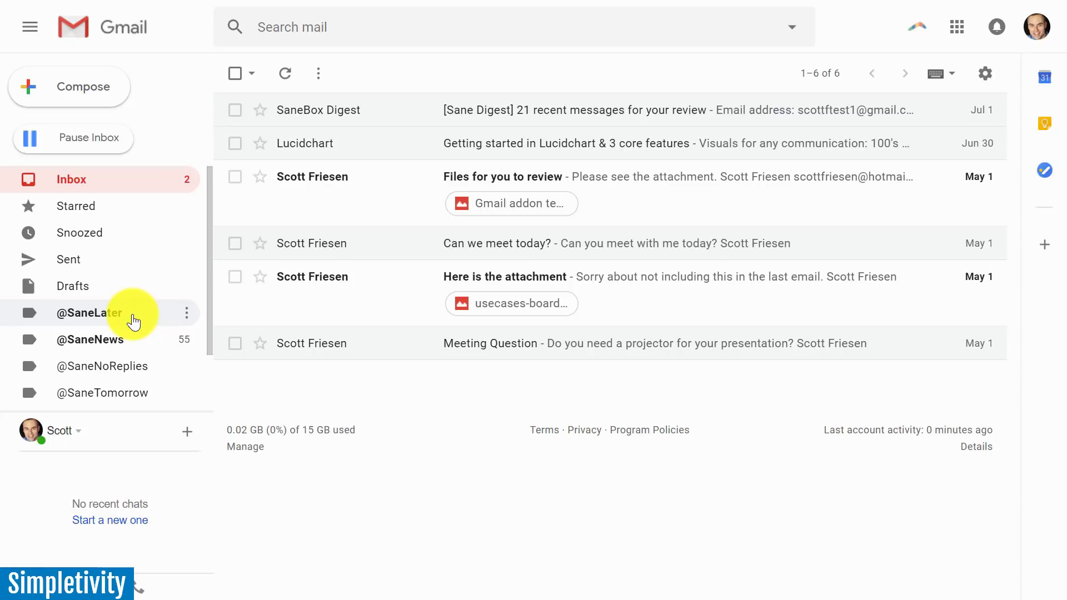
left_click(132, 319)
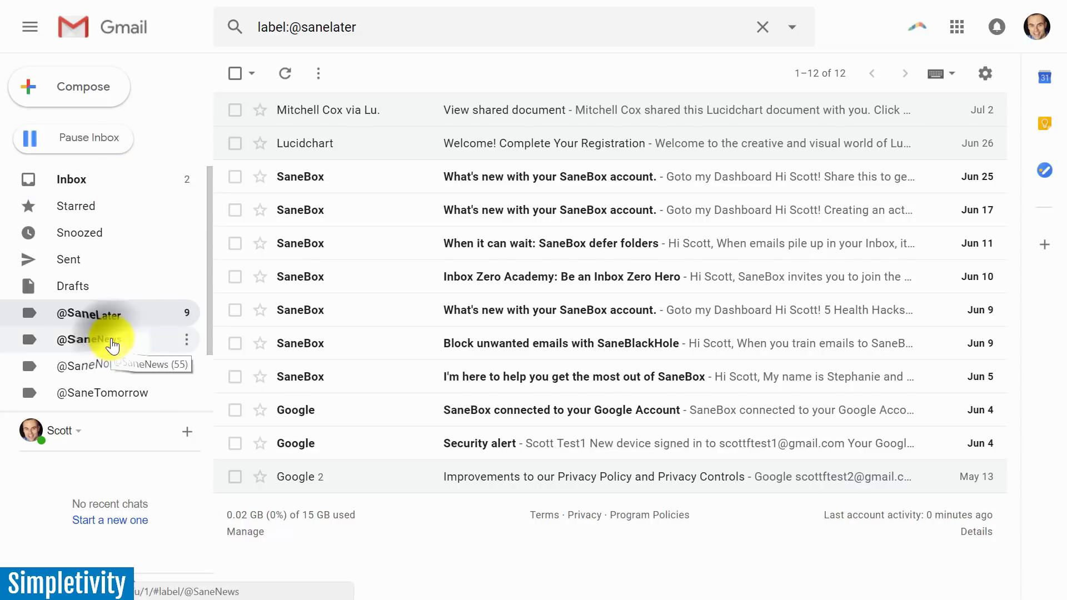
left_click(113, 345)
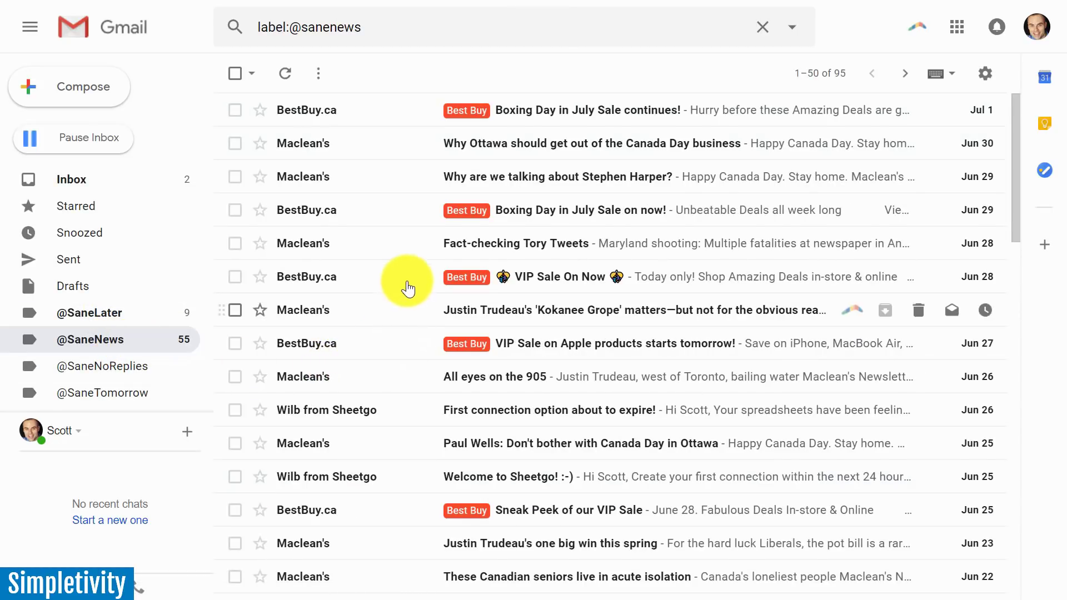
scroll(405, 289, "down", 10)
scroll(406, 289, "up", 10)
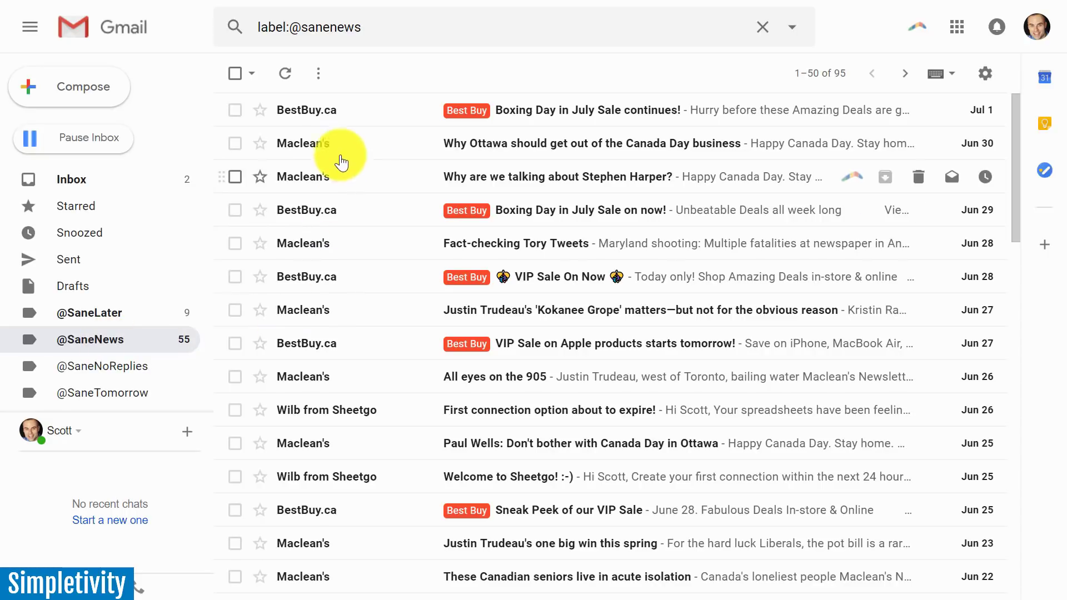
left_click(93, 176)
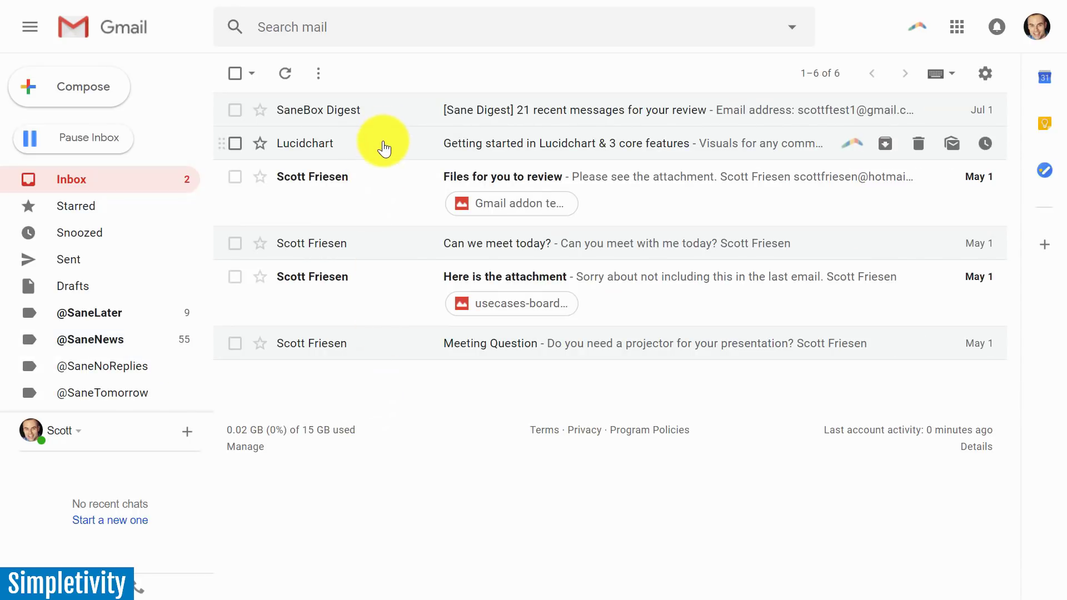
left_click(121, 345)
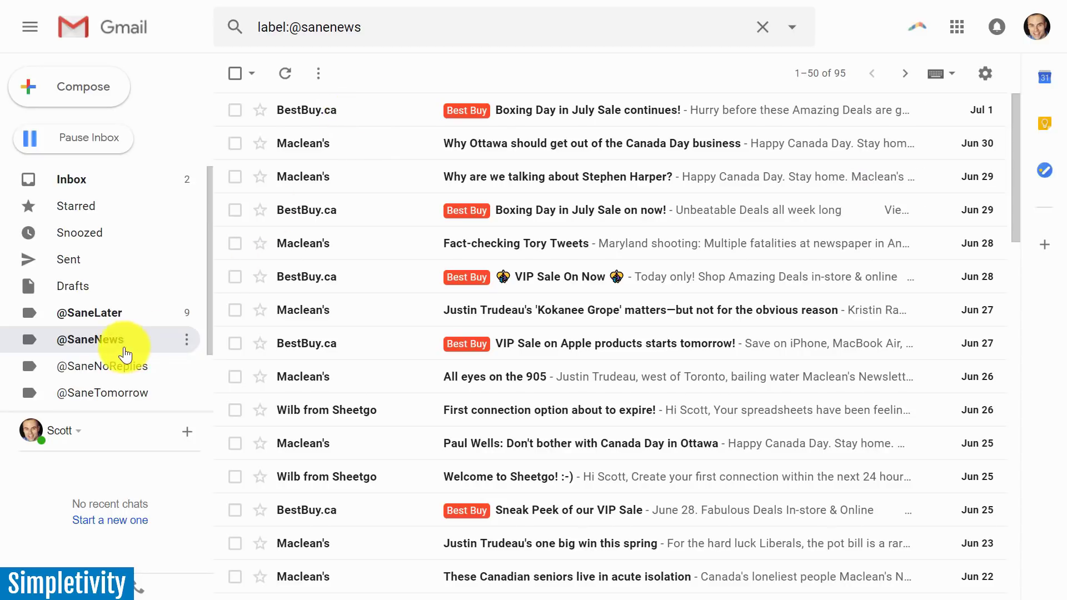
left_click(97, 183)
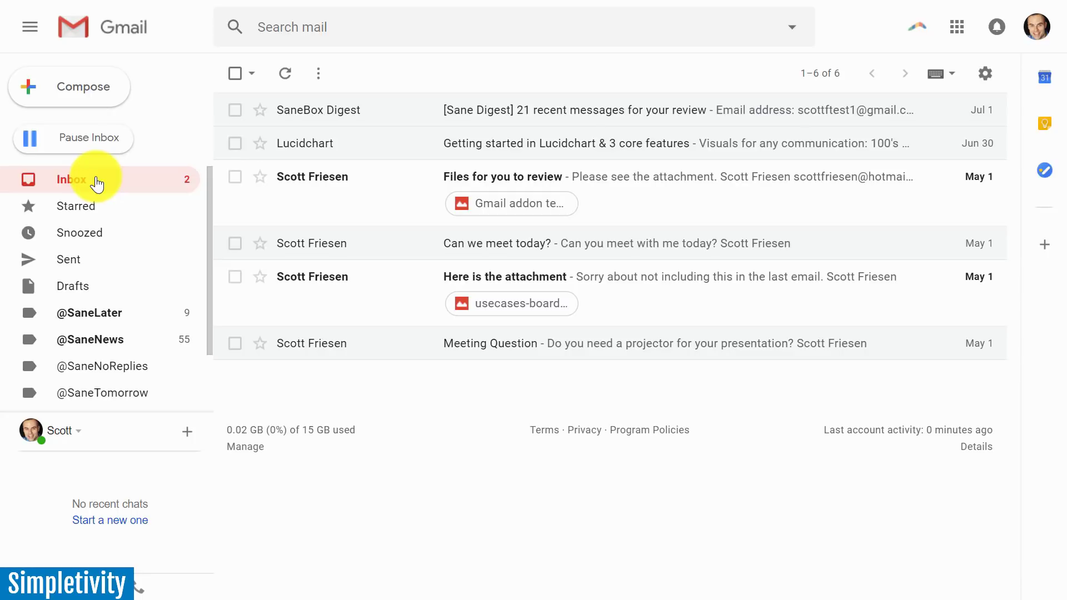
left_click(118, 351)
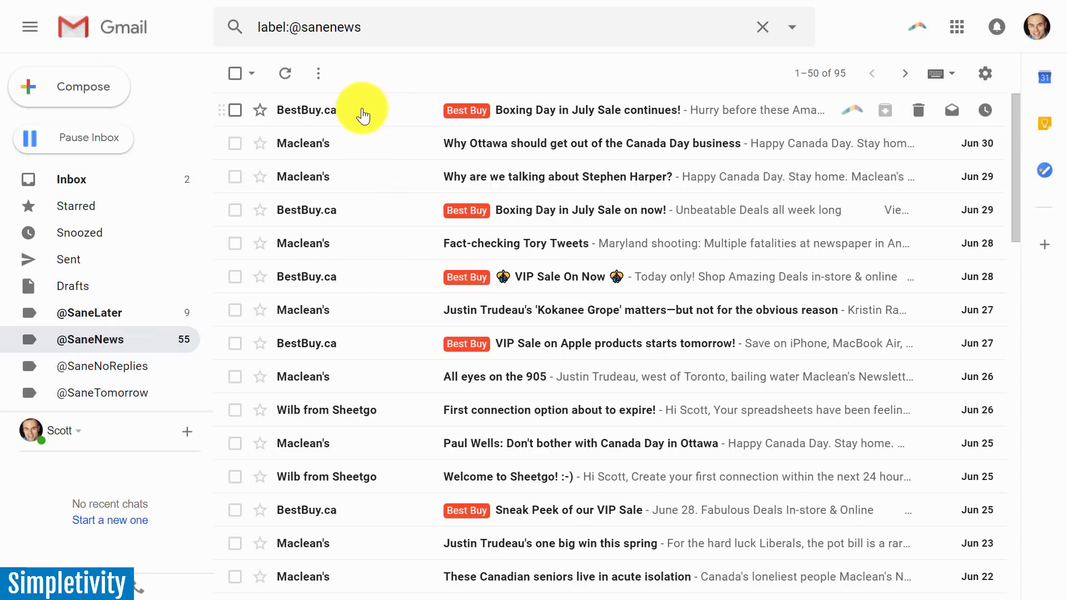
left_click(75, 181)
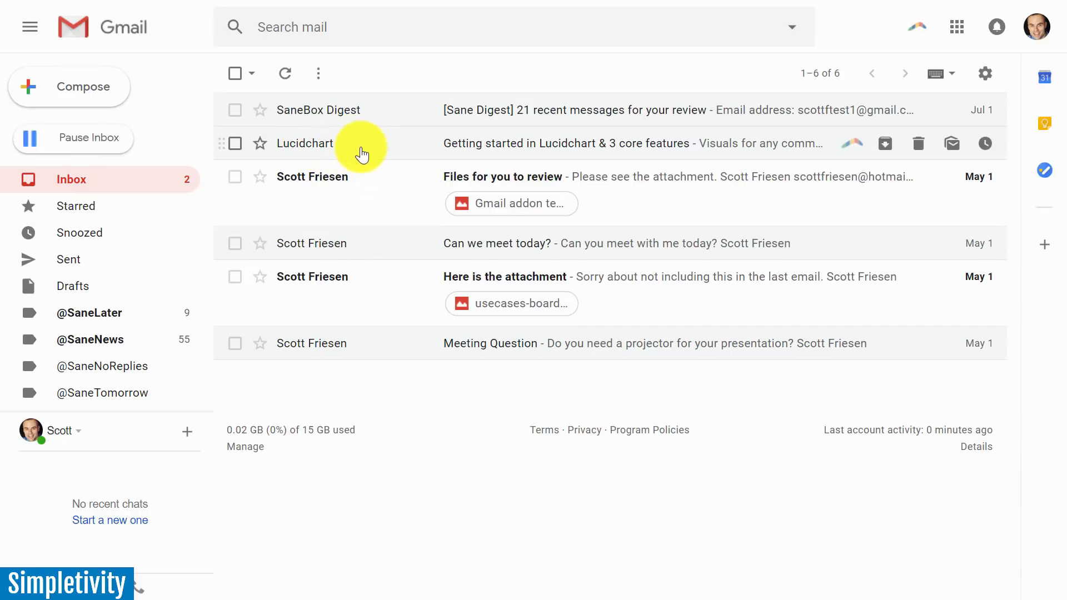
left_click_drag(356, 148, 88, 321)
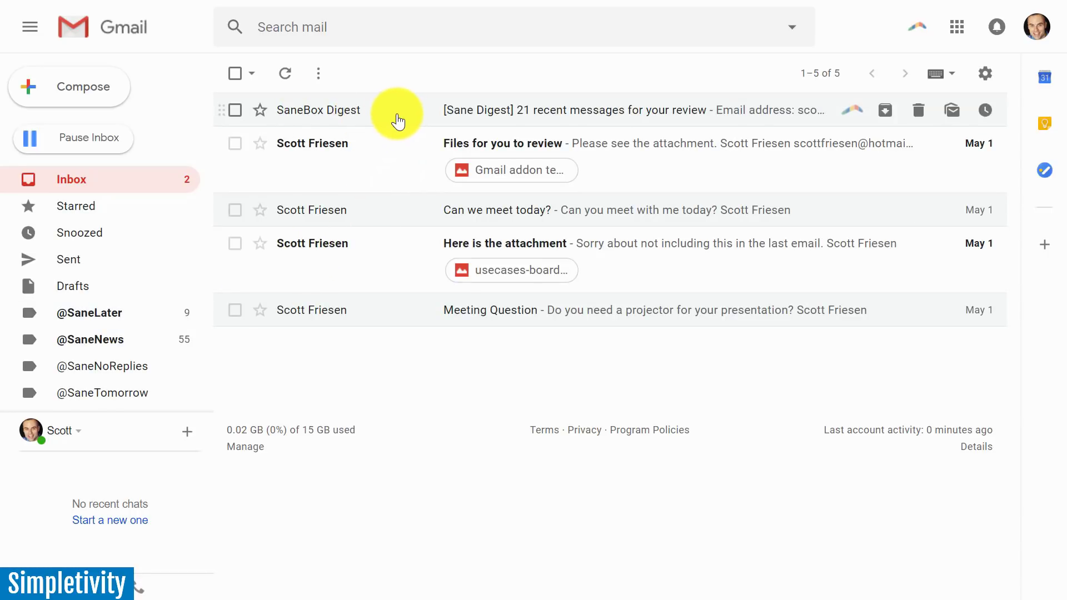
Open the SaneBox Digest email and launch its digest review page with Open Digest Now.
left_click_drag(400, 121, 395, 119)
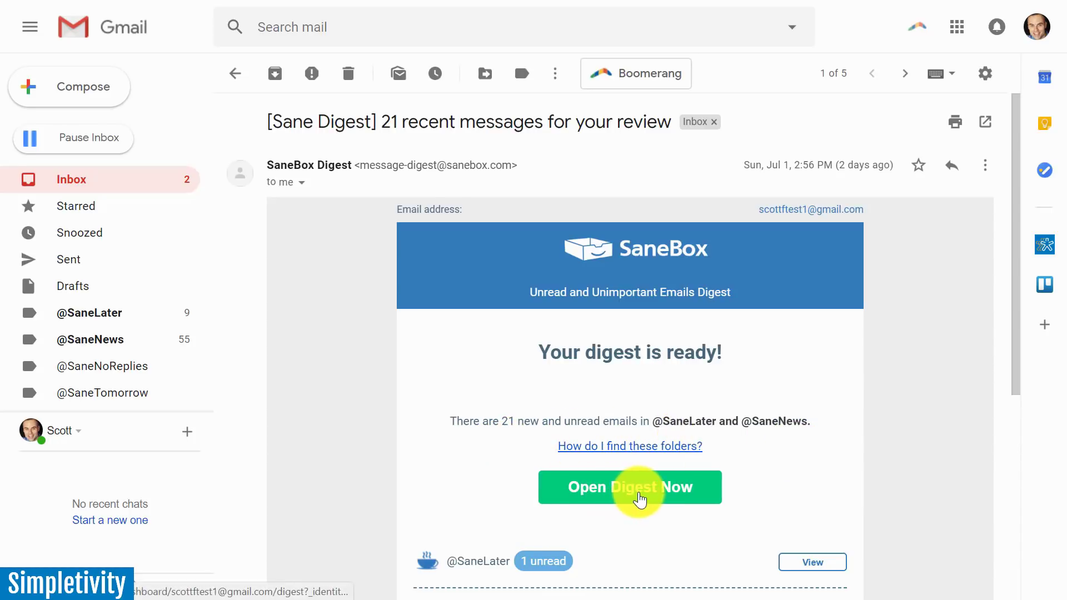
left_click(635, 497)
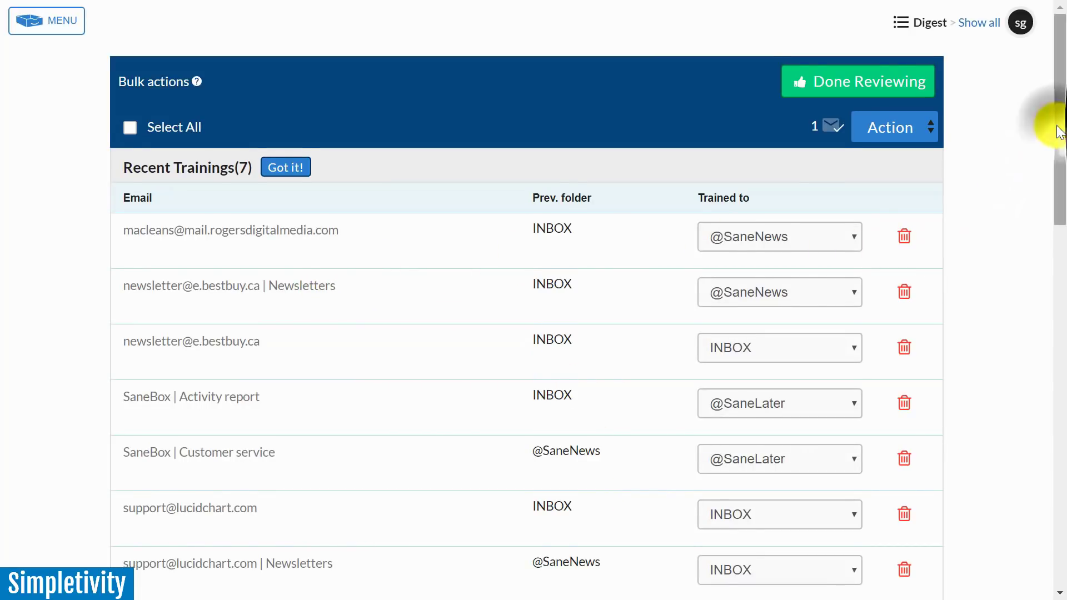
left_click_drag(1060, 131, 1053, 152)
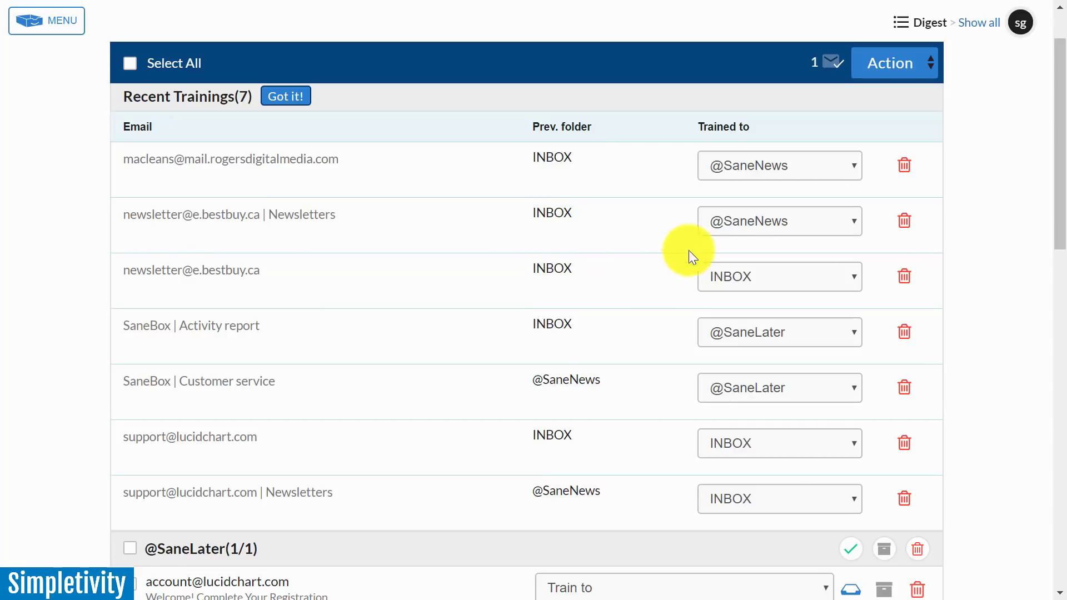
left_click(789, 228)
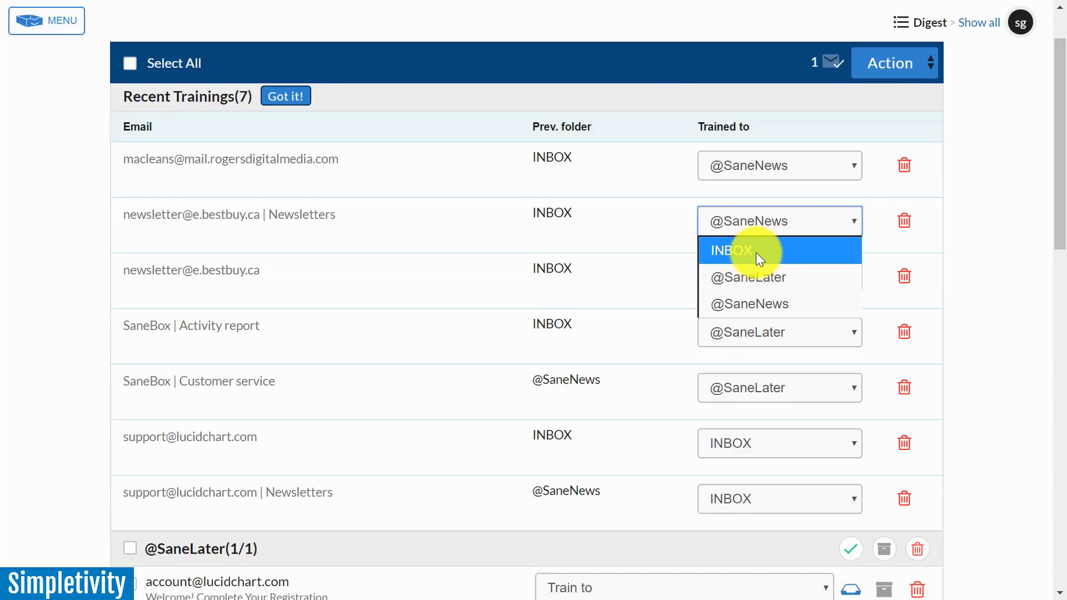
left_click(635, 228)
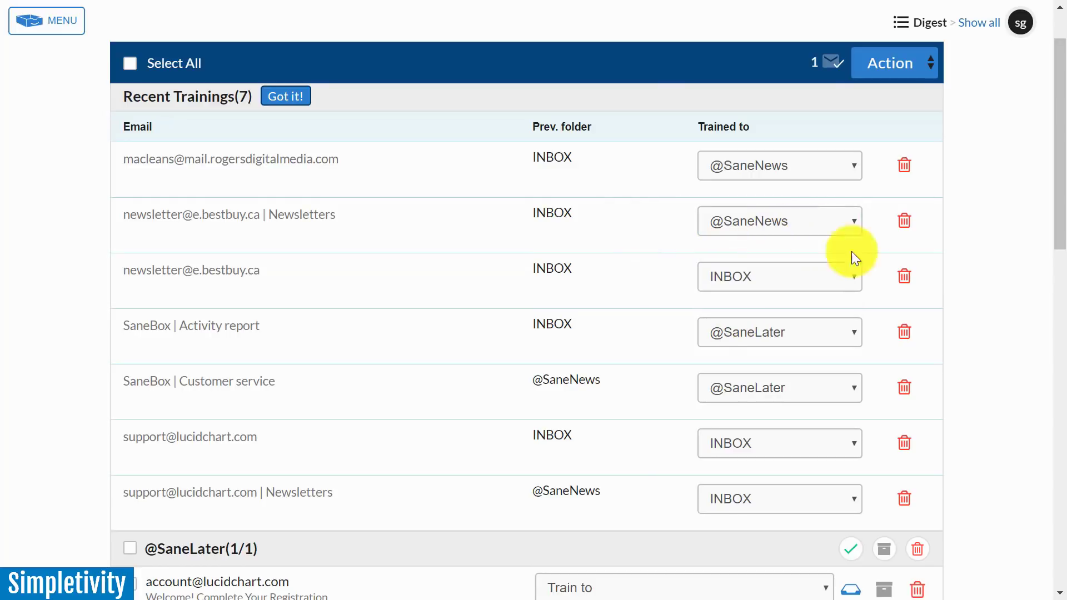
scroll(1027, 272, "down", 6)
scroll(1021, 268, "down", 3)
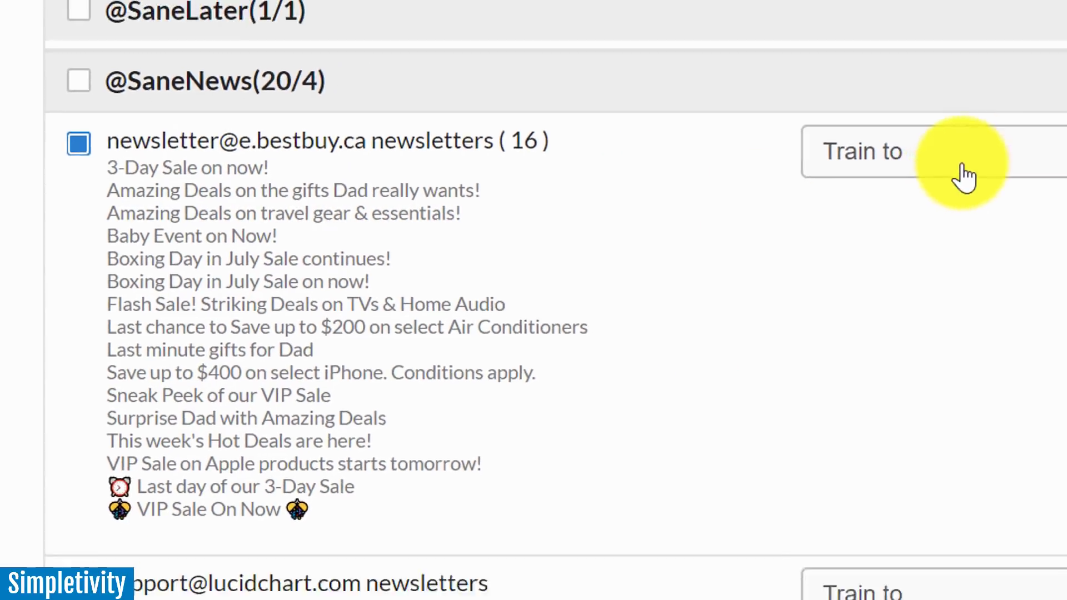
left_click(937, 178)
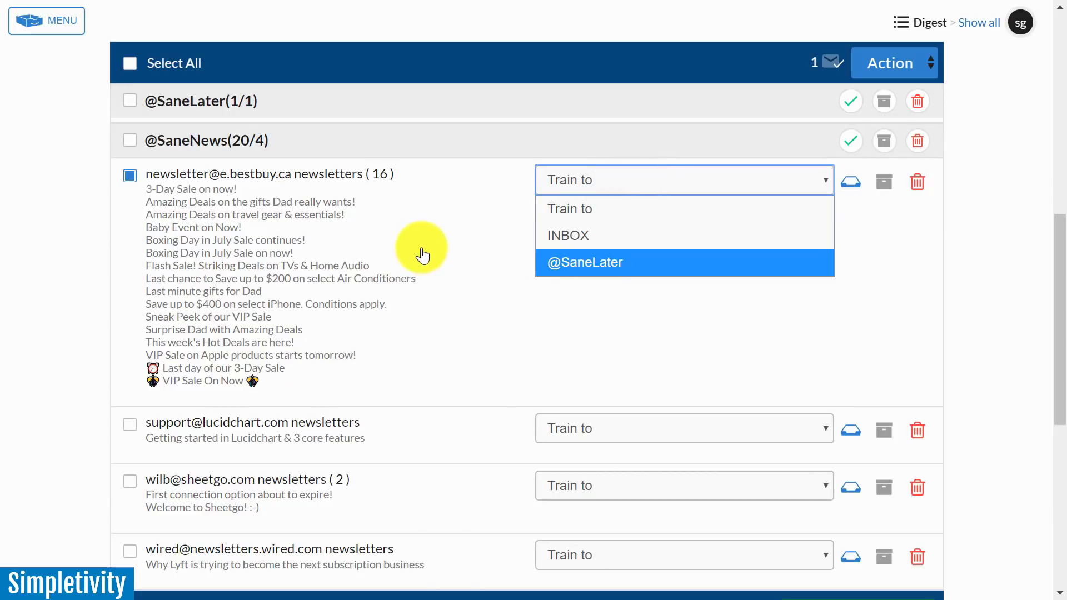
left_click(422, 255)
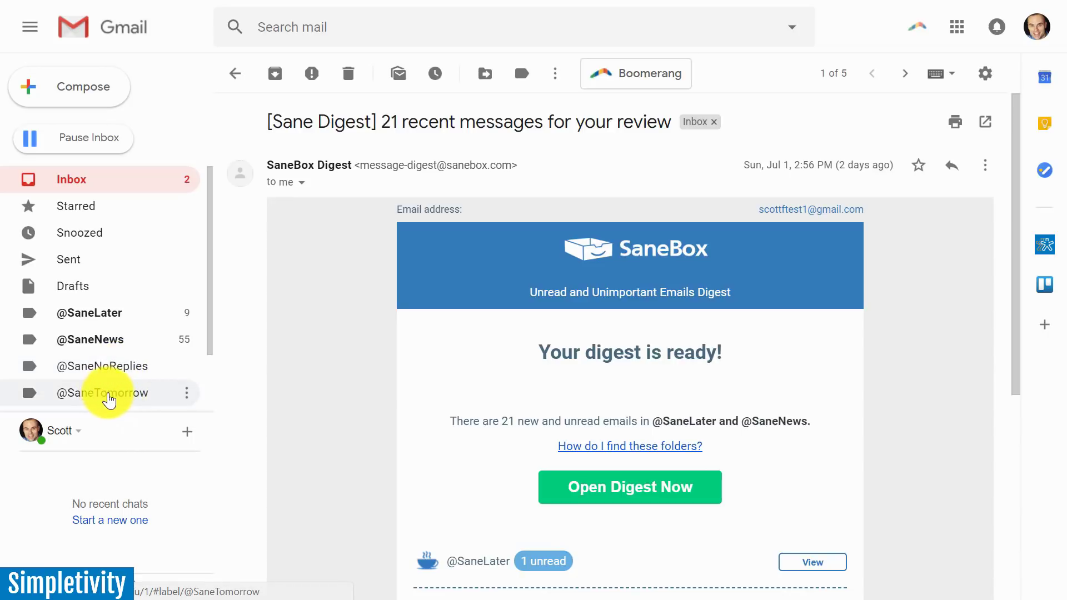
left_click(109, 400)
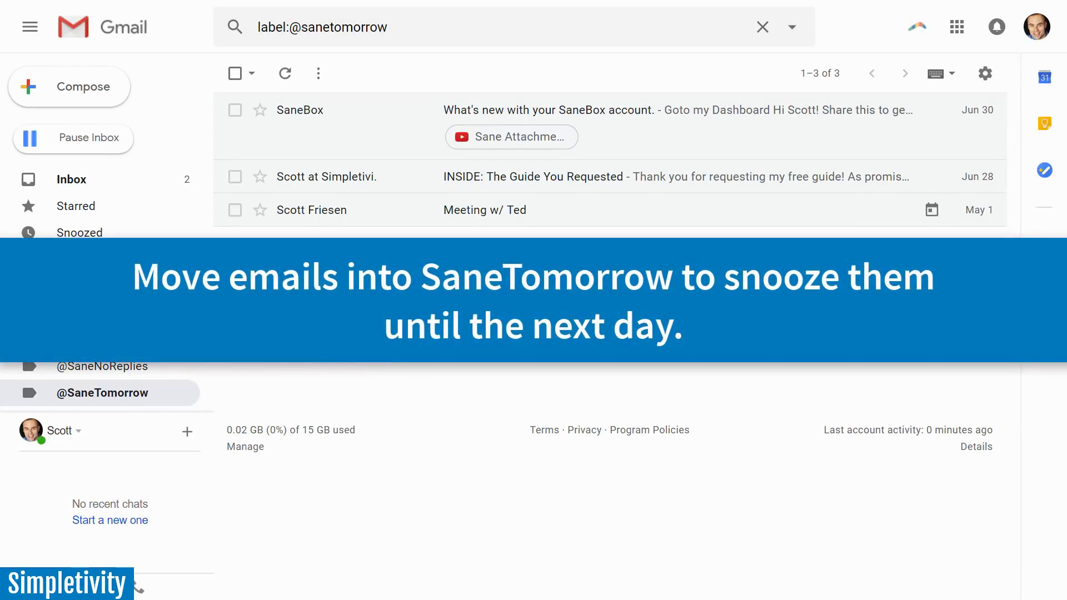
left_click(106, 179)
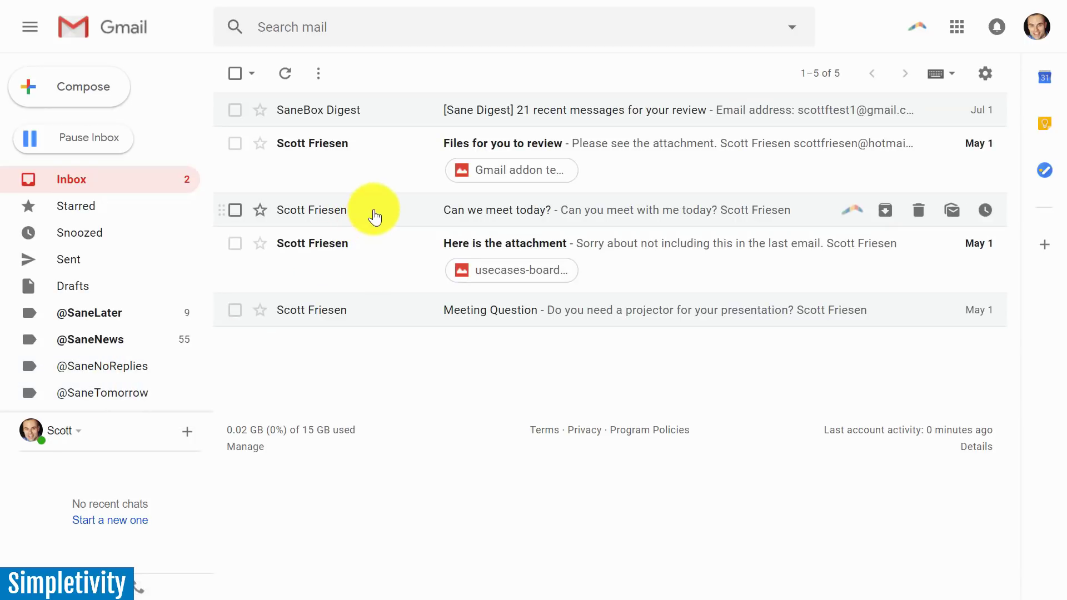
left_click_drag(375, 216, 113, 401)
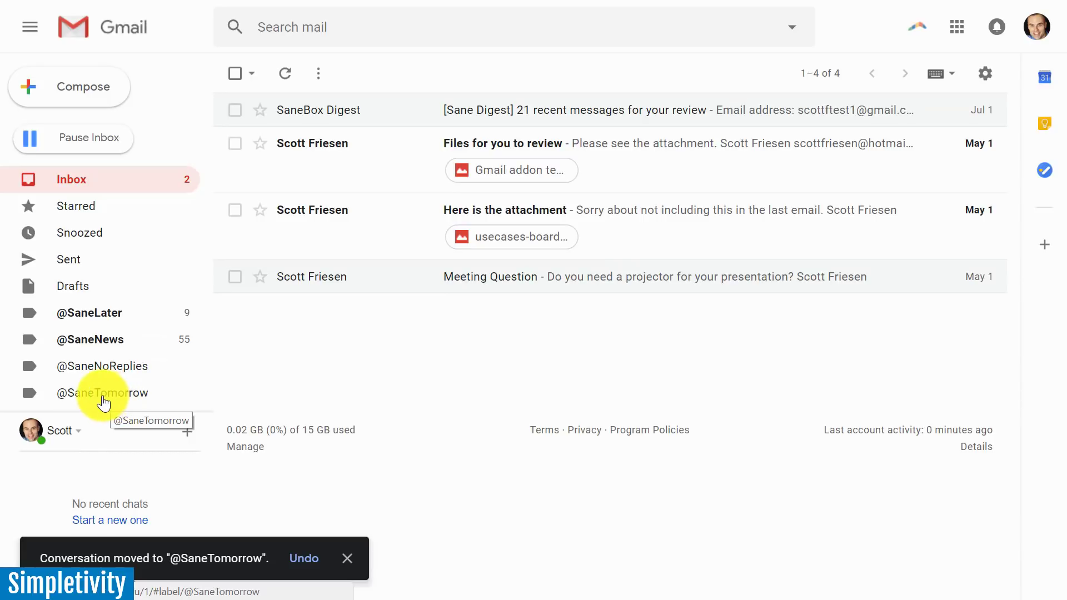
left_click(102, 399)
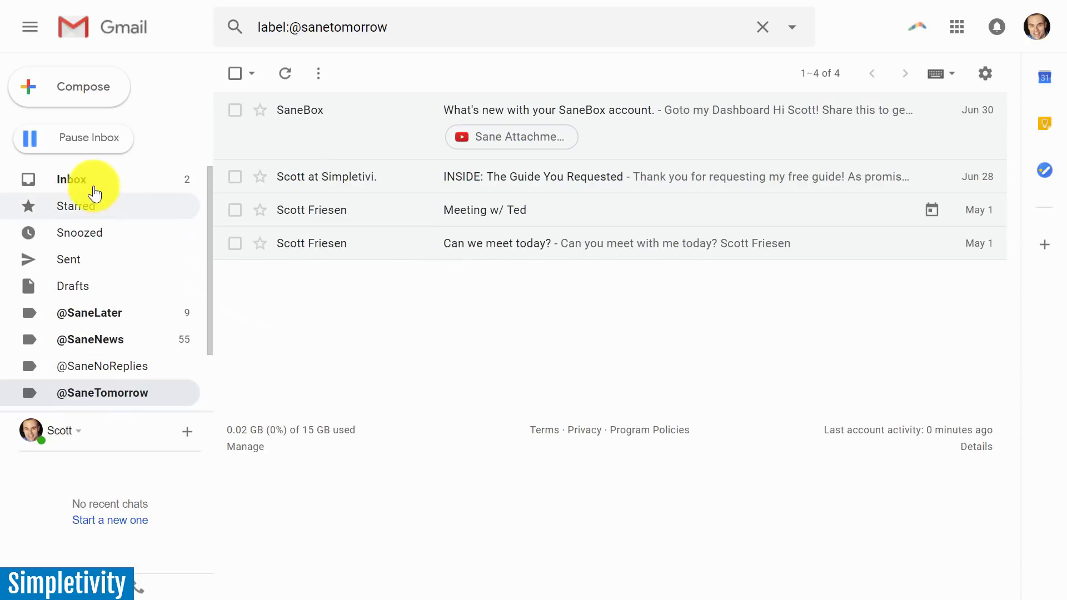
left_click(68, 185)
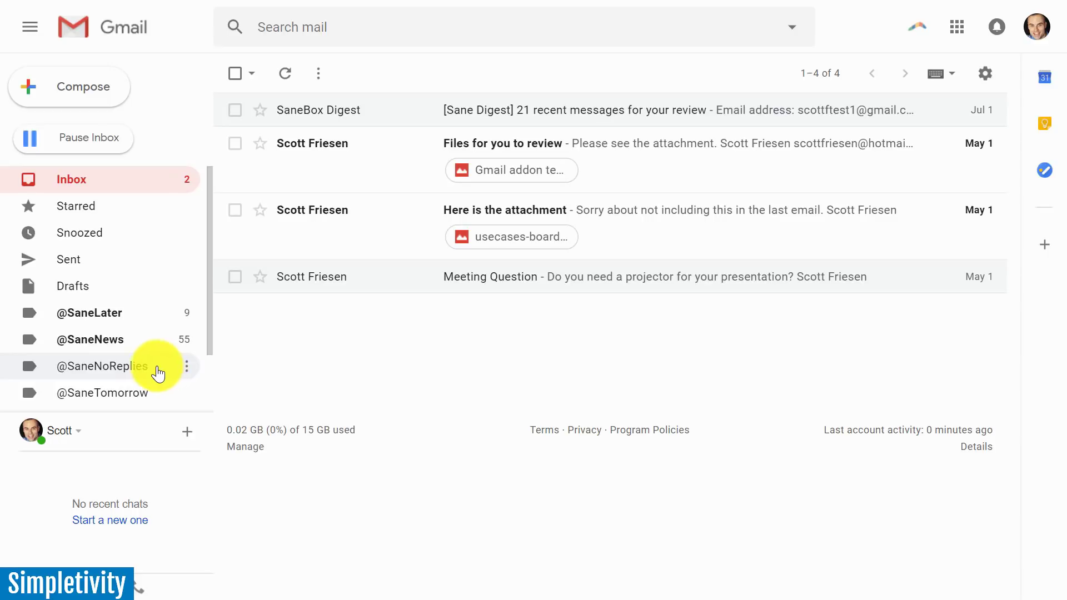
left_click(127, 374)
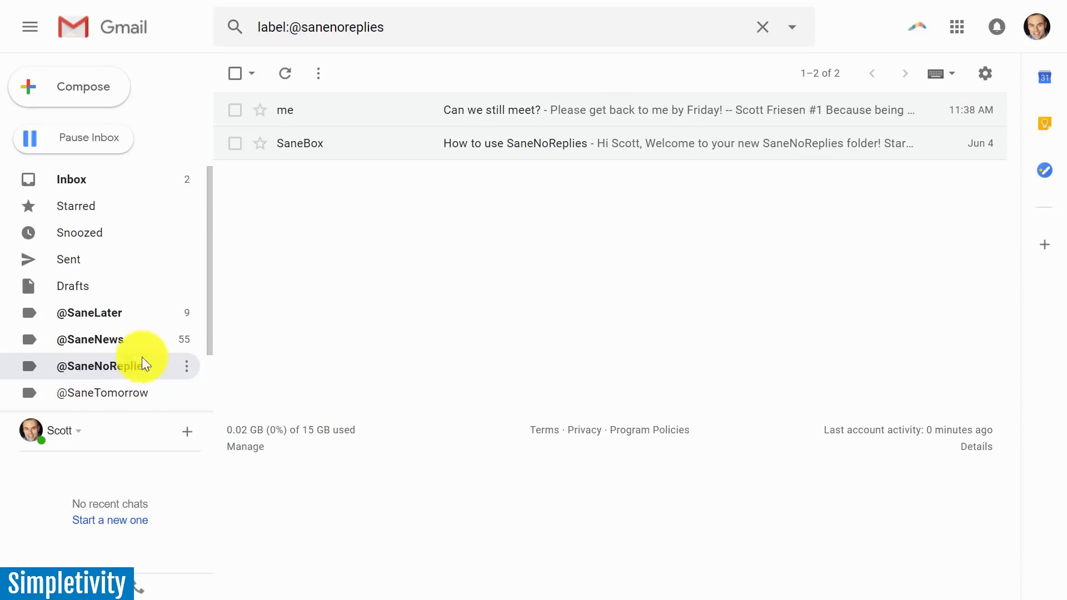
left_click(93, 184)
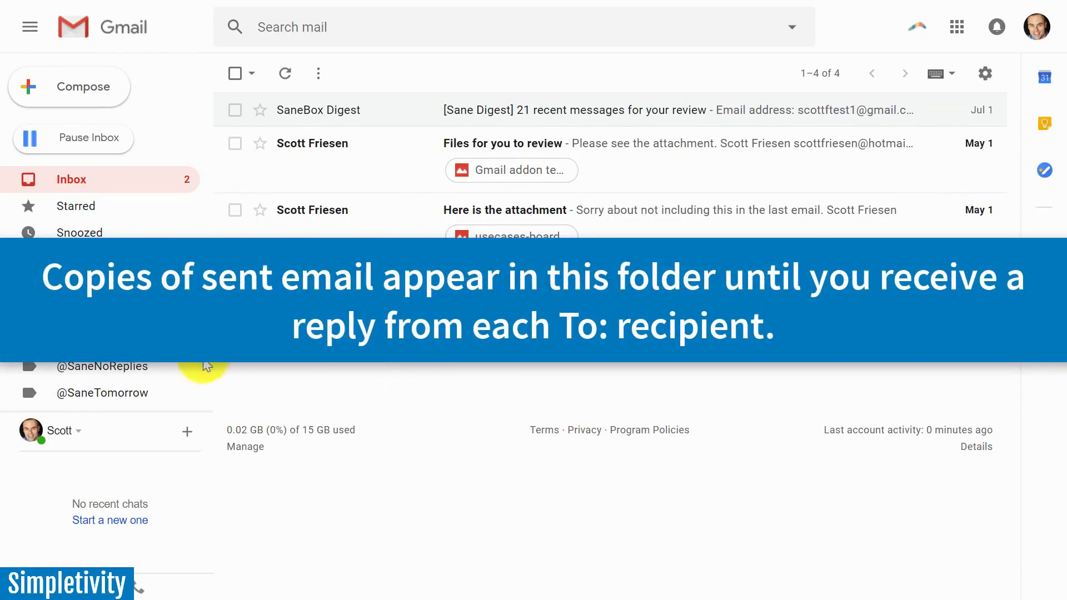
left_click(103, 368)
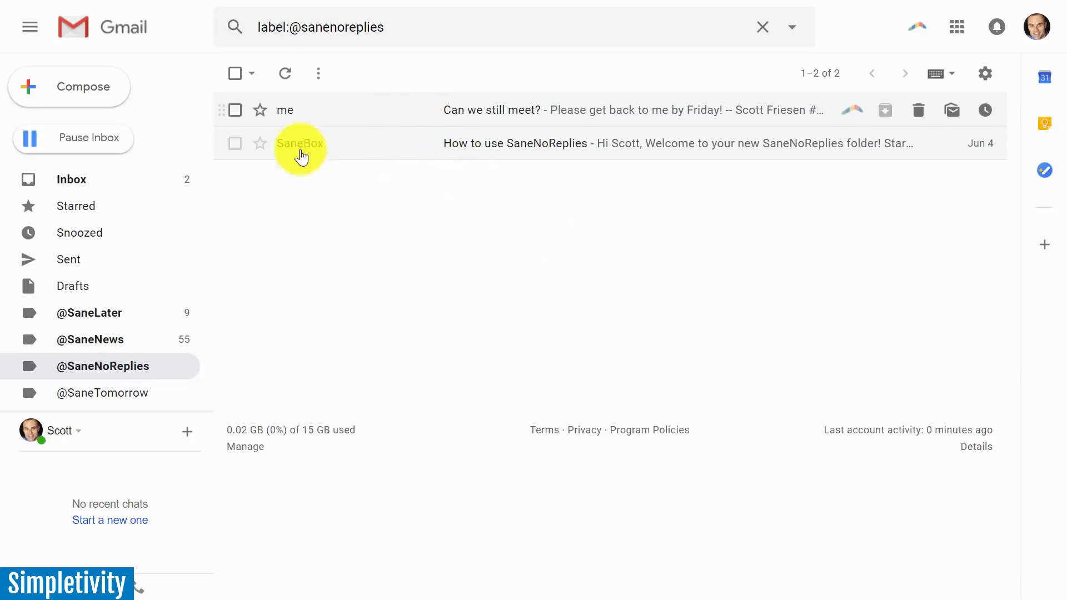
left_click(99, 187)
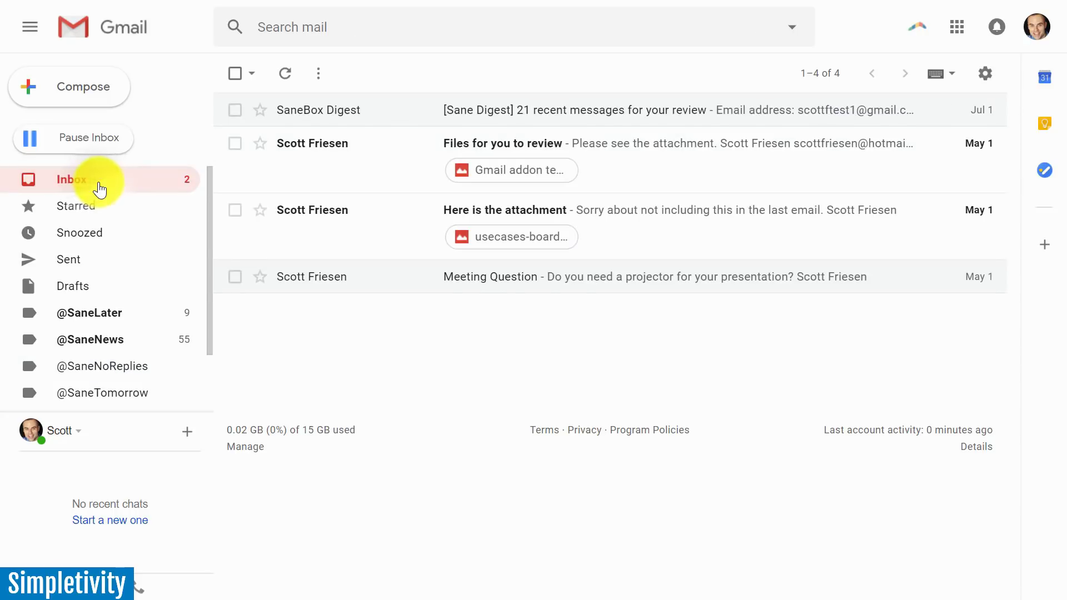